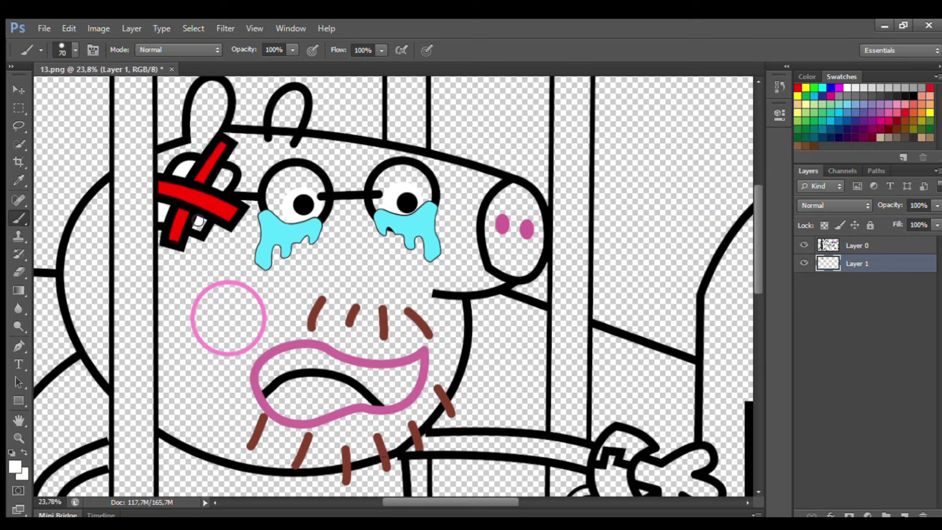
- Fill the large pig's cheek with its outline's pink, the mouth with black and the tongue with brown on Layer 1
left_click(202, 292, "alt")
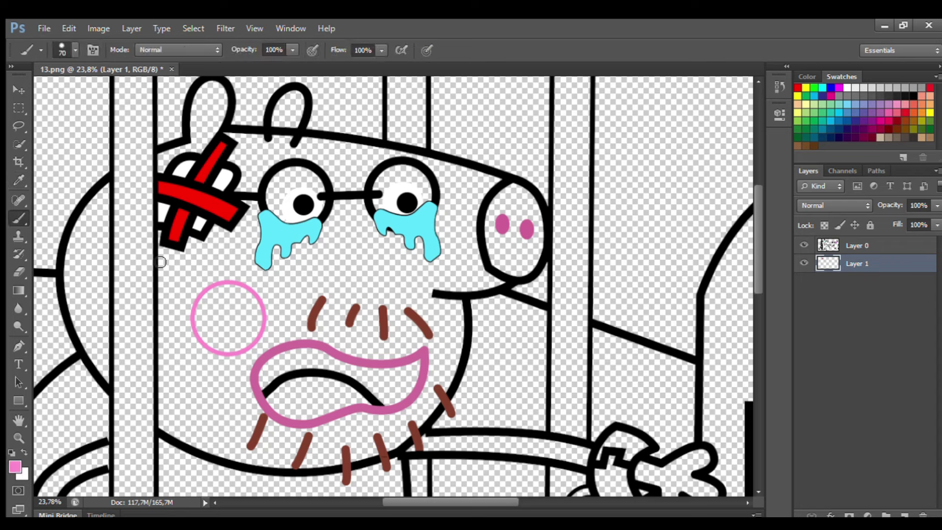
mouse_move(207, 311)
left_mouse_down()
mouse_move(229, 296)
mouse_move(256, 314)
mouse_move(248, 344)
mouse_move(208, 331)
mouse_move(229, 329)
left_mouse_up()
mouse_move(278, 377)
left_mouse_down()
mouse_move(335, 367)
mouse_move(394, 404)
mouse_move(417, 373)
mouse_move(383, 376)
mouse_move(401, 385)
mouse_move(327, 362)
mouse_move(272, 368)
mouse_move(298, 370)
mouse_move(284, 398)
mouse_move(335, 392)
mouse_move(362, 404)
mouse_move(291, 417)
left_mouse_up()
left_click(18, 181)
key("b")
- Add a new layer beneath Layer 1 and sample the tail's light pink as the brush colour
left_click(904, 514)
left_click_drag(894, 266, 893, 290)
left_click(18, 180)
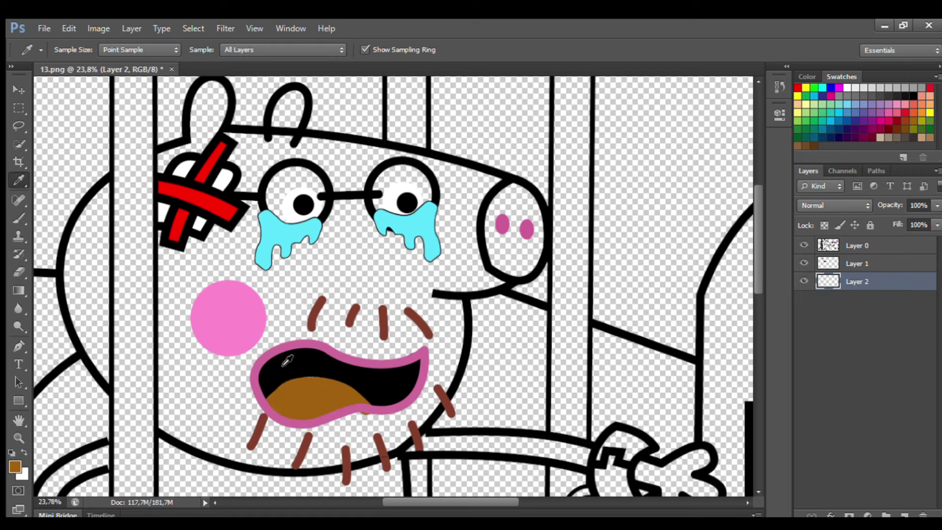
scroll(288, 358, "down", 7)
left_click(85, 351)
scroll(246, 102, "up", 3)
scroll(243, 103, "up", 2)
key("b")
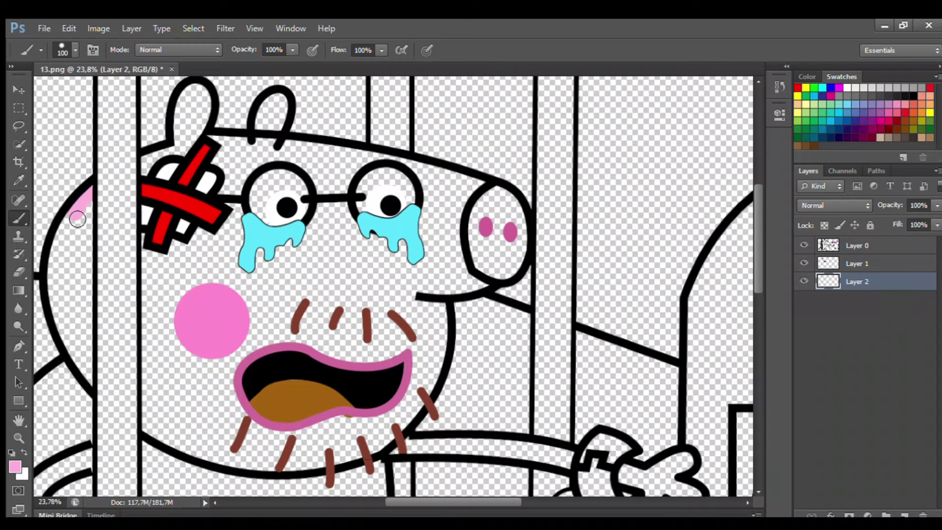
- Paint the large pig's whole head, ears and snout light pink, enlarging the brush for the bigger areas
mouse_move(78, 220)
left_mouse_down()
mouse_move(57, 307)
mouse_move(92, 377)
mouse_move(88, 226)
mouse_move(96, 362)
left_mouse_up()
key("bracketright")
key("bracketright")
key("bracketright")
mouse_move(160, 432)
left_mouse_down()
mouse_move(157, 211)
mouse_move(169, 145)
left_mouse_up()
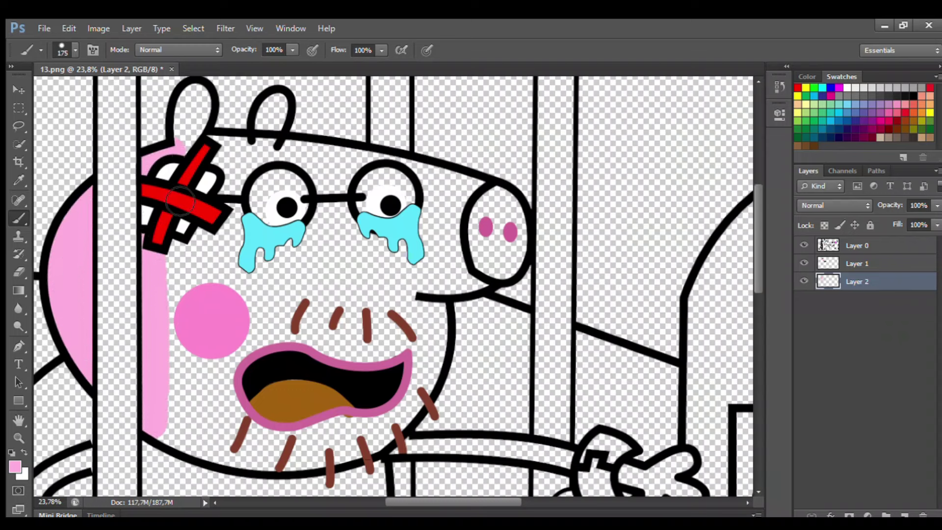
mouse_move(179, 201)
left_mouse_down()
mouse_move(210, 106)
mouse_move(209, 157)
mouse_move(272, 156)
mouse_move(276, 129)
mouse_move(273, 163)
mouse_move(407, 178)
mouse_move(481, 200)
mouse_move(527, 234)
mouse_move(456, 295)
mouse_move(416, 414)
mouse_move(299, 465)
mouse_move(173, 439)
mouse_move(303, 470)
mouse_move(234, 440)
mouse_move(192, 268)
mouse_move(226, 250)
mouse_move(237, 300)
mouse_move(362, 253)
mouse_move(499, 234)
mouse_move(479, 276)
mouse_move(273, 338)
mouse_move(215, 421)
mouse_move(348, 441)
mouse_move(437, 359)
left_mouse_up()
key("bracketright")
key("bracketright")
- Paint the bent arm and the hand gripping the front bar light pink with a size 90 brush
left_click_drag(759, 210, 756, 281)
left_click_drag(389, 502, 360, 500)
key("bracketleft")
key("bracketleft")
key("bracketleft")
key("bracketleft")
key("bracketleft")
key("bracketleft")
left_click_drag(231, 188, 167, 251)
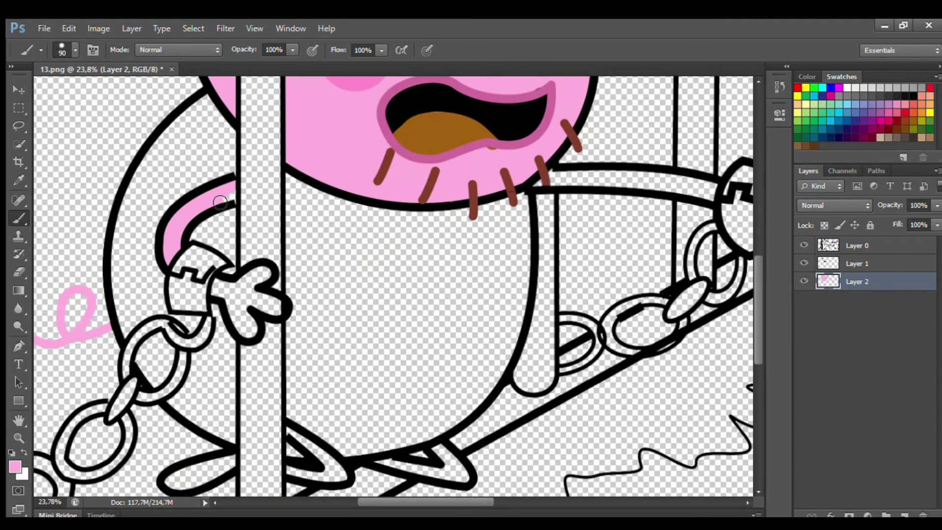
mouse_move(234, 285)
left_mouse_down()
mouse_move(276, 302)
mouse_move(239, 319)
left_mouse_up()
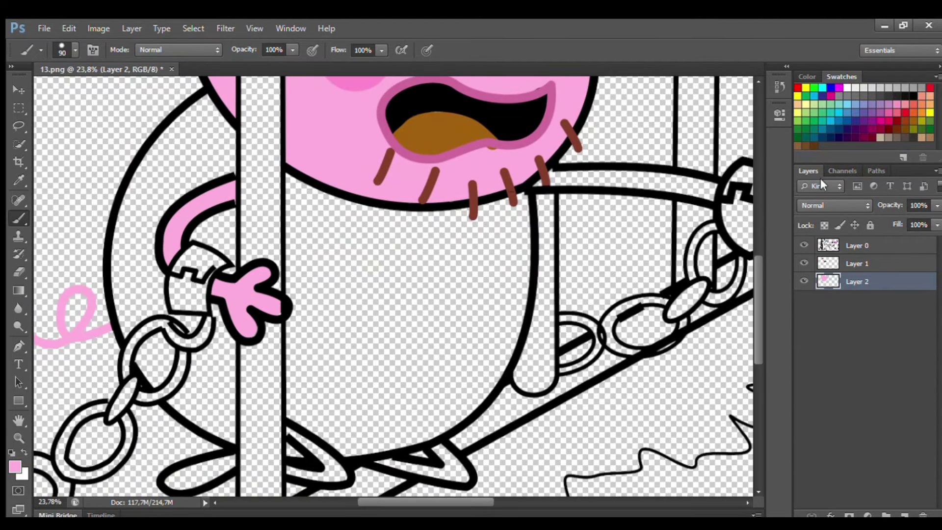
- Paint the outstretched arm and its hand light pink on Layer 2
left_click(840, 246)
left_click(858, 281)
key("alt")
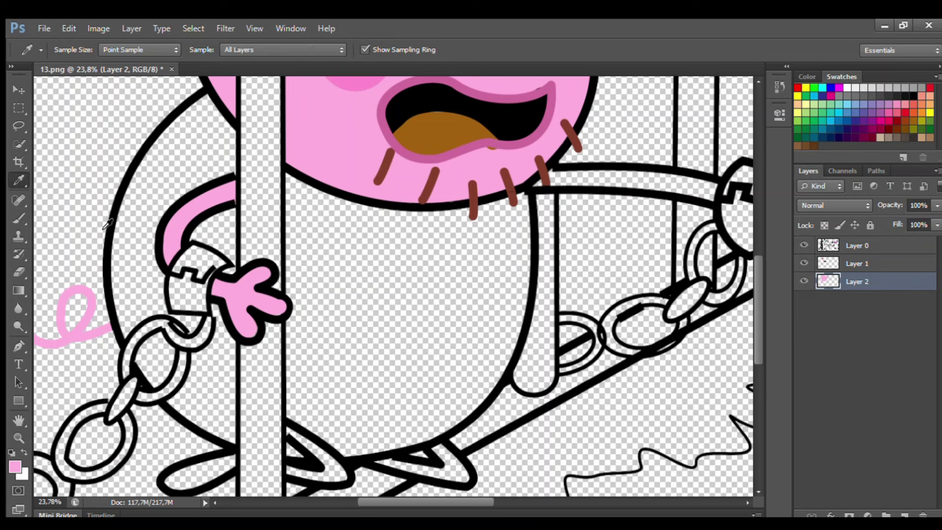
left_click_drag(459, 502, 491, 502)
left_click_drag(387, 182, 474, 176)
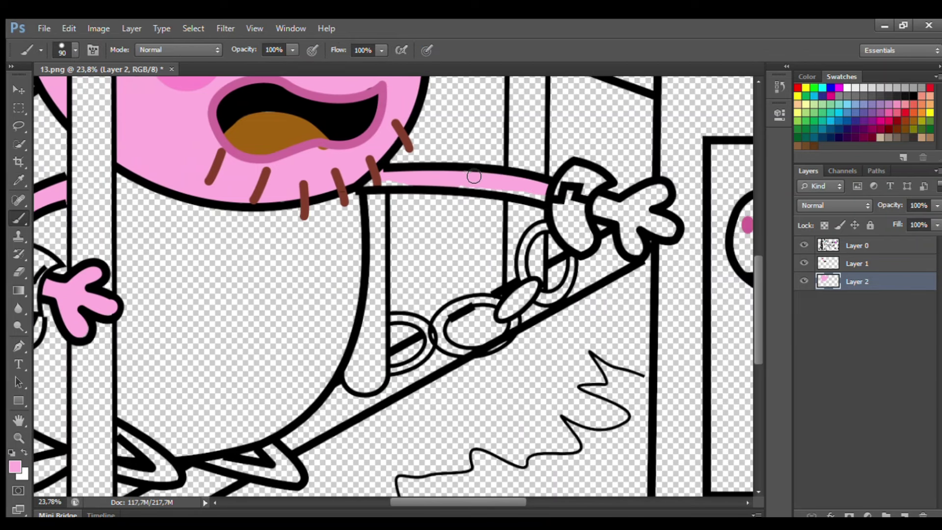
mouse_move(603, 205)
left_mouse_down()
mouse_move(659, 193)
mouse_move(658, 221)
mouse_move(672, 229)
mouse_move(637, 220)
left_mouse_up()
- Paint the outstretched arm's cuff and chain links grey on Layer 2, and touch up the stray chain lines on Layer 0
left_click_drag(565, 177, 579, 169)
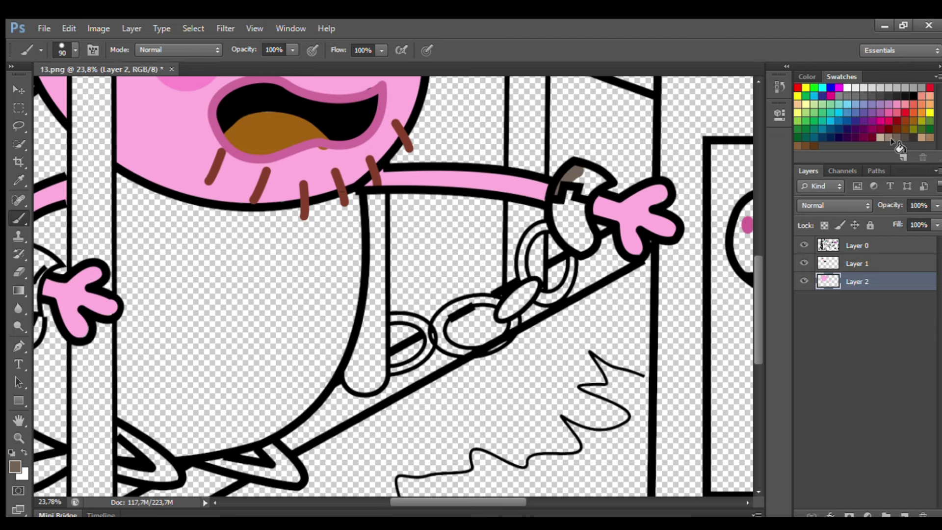
mouse_move(575, 209)
left_mouse_down()
mouse_move(589, 228)
mouse_move(570, 233)
mouse_move(573, 206)
mouse_move(585, 248)
left_mouse_up()
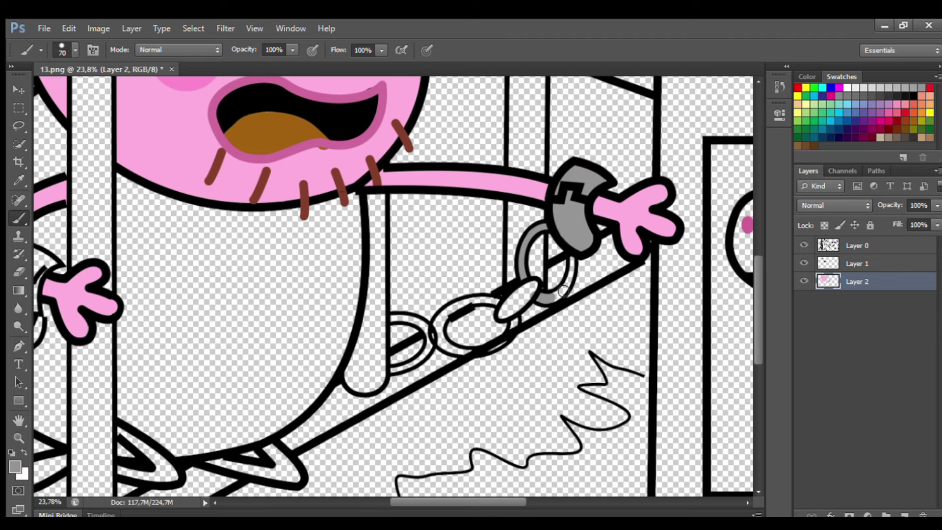
scroll(563, 291, "up", 2)
key("bracketleft")
key("bracketleft")
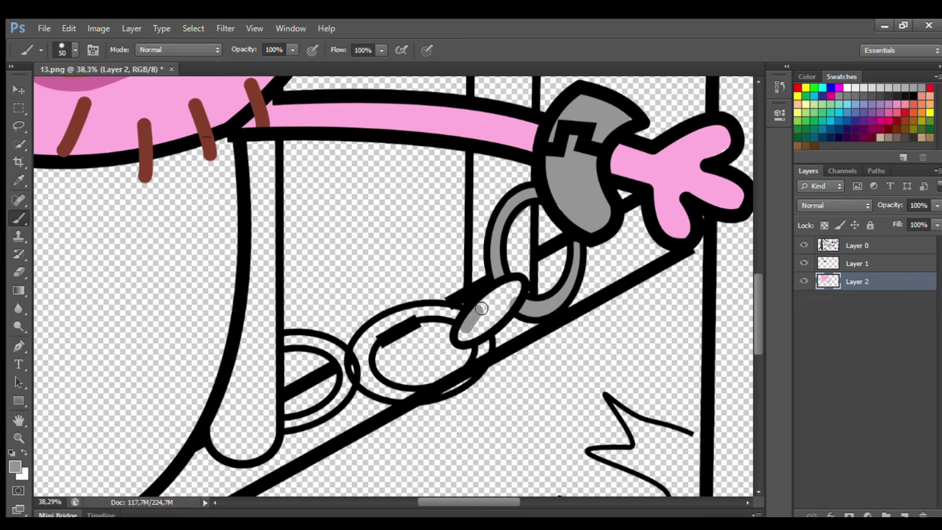
mouse_move(481, 308)
left_mouse_down()
mouse_move(468, 337)
mouse_move(512, 293)
mouse_move(464, 319)
mouse_move(389, 325)
mouse_move(357, 359)
mouse_move(389, 393)
left_mouse_up()
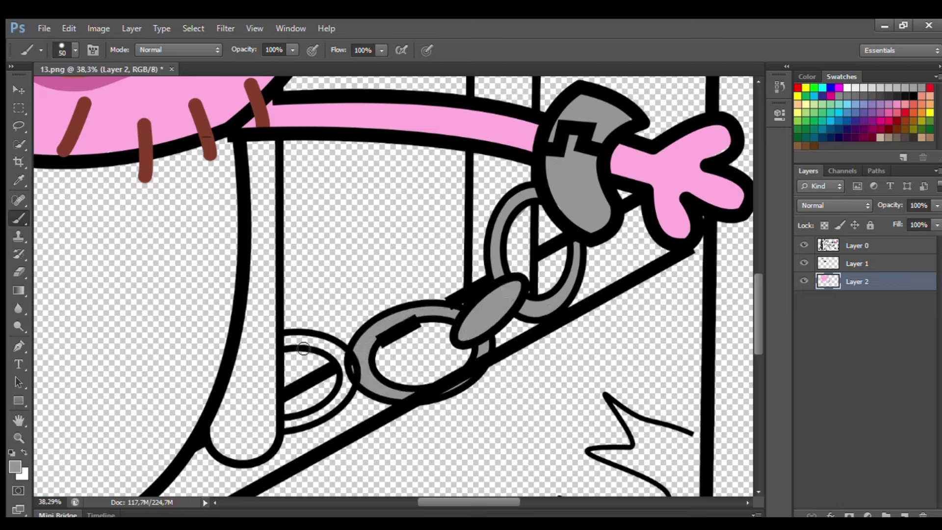
mouse_move(304, 348)
left_mouse_down()
mouse_move(349, 366)
mouse_move(338, 402)
mouse_move(290, 422)
left_mouse_up()
left_click(850, 251)
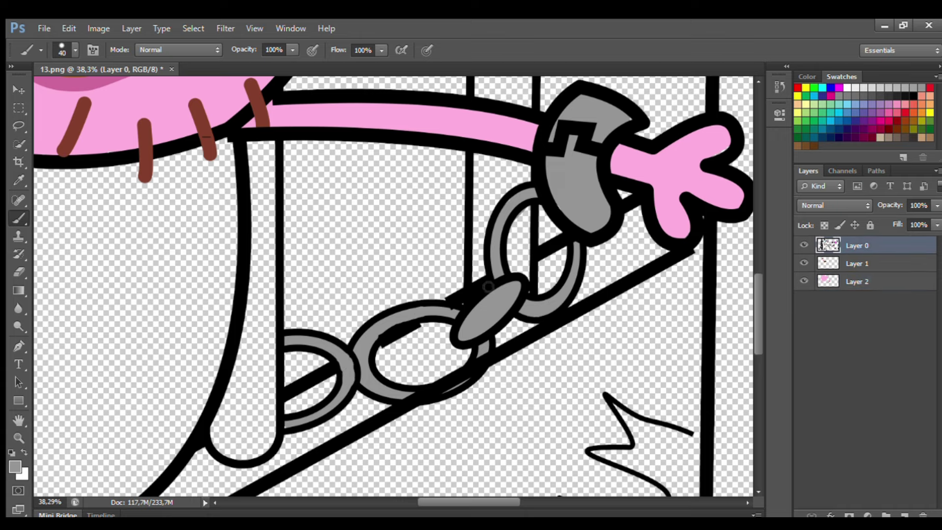
- Paint the bent arm's cuff and all its chain links grey on Layer 2 with a size 80 brush
scroll(438, 324, "down", 3)
left_click_drag(470, 501, 395, 501)
left_click_drag(759, 290, 758, 309)
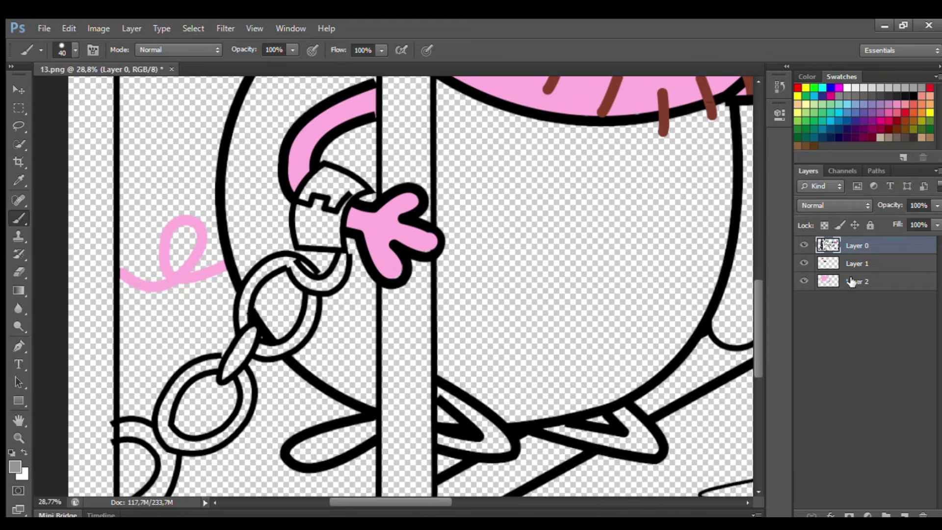
left_click(851, 281)
key("bracketright")
key("bracketright")
key("bracketright")
key("bracketright")
mouse_move(329, 171)
left_mouse_down()
mouse_move(303, 233)
mouse_move(331, 246)
mouse_move(358, 192)
mouse_move(339, 190)
mouse_move(296, 270)
mouse_move(322, 286)
mouse_move(343, 270)
mouse_move(329, 285)
mouse_move(272, 268)
mouse_move(246, 310)
mouse_move(257, 347)
mouse_move(295, 345)
mouse_move(316, 286)
mouse_move(233, 366)
mouse_move(252, 346)
mouse_move(196, 376)
mouse_move(171, 411)
mouse_move(175, 445)
mouse_move(230, 432)
mouse_move(251, 376)
left_mouse_up()
scroll(389, 481, "down", 2)
mouse_move(122, 367)
left_mouse_down()
mouse_move(167, 396)
mouse_move(166, 426)
mouse_move(126, 455)
mouse_move(164, 437)
mouse_move(151, 386)
left_mouse_up()
scroll(151, 385, "down", 1)
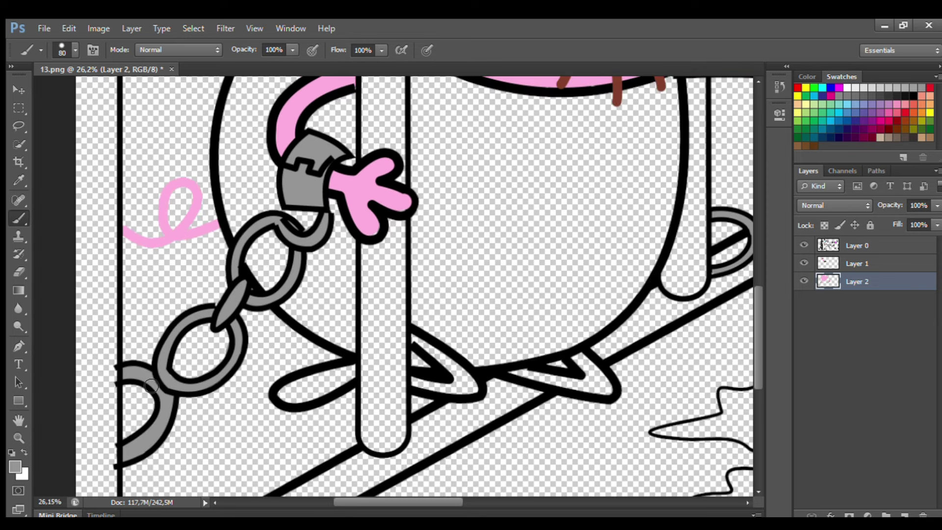
- Add a new layer beneath Layer 2 and set the brush colour to teal
scroll(151, 386, "down", 6)
left_click(905, 515)
left_click_drag(876, 281, 876, 308)
left_click(823, 88)
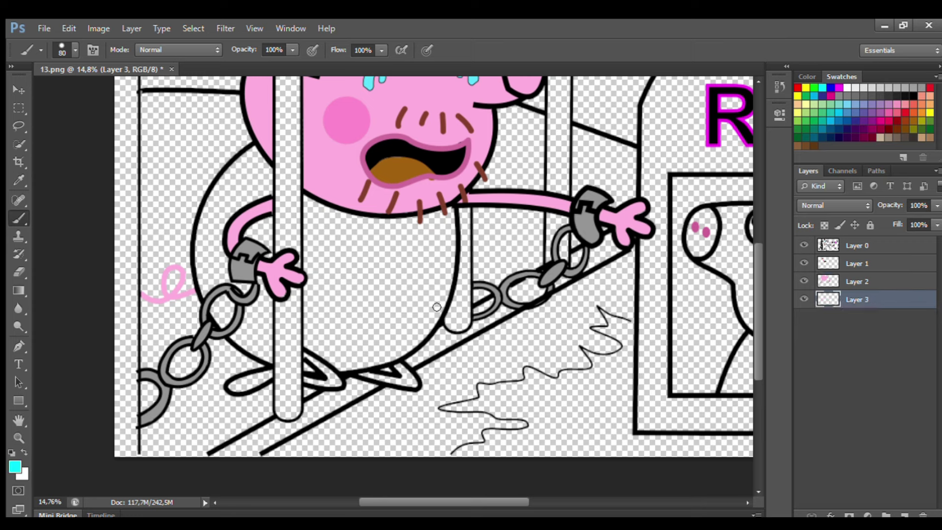
left_click(15, 467)
left_click(537, 234)
key("Return")
- Fill the large pig's body with teal on both sides of the front bar, enlarging the brush as needed
key("bracketright")
key("bracketright")
key("bracketright")
key("bracketright")
mouse_move(256, 155)
left_mouse_down()
mouse_move(223, 188)
mouse_move(206, 233)
mouse_move(205, 278)
mouse_move(222, 321)
mouse_move(268, 360)
mouse_move(271, 280)
left_mouse_up()
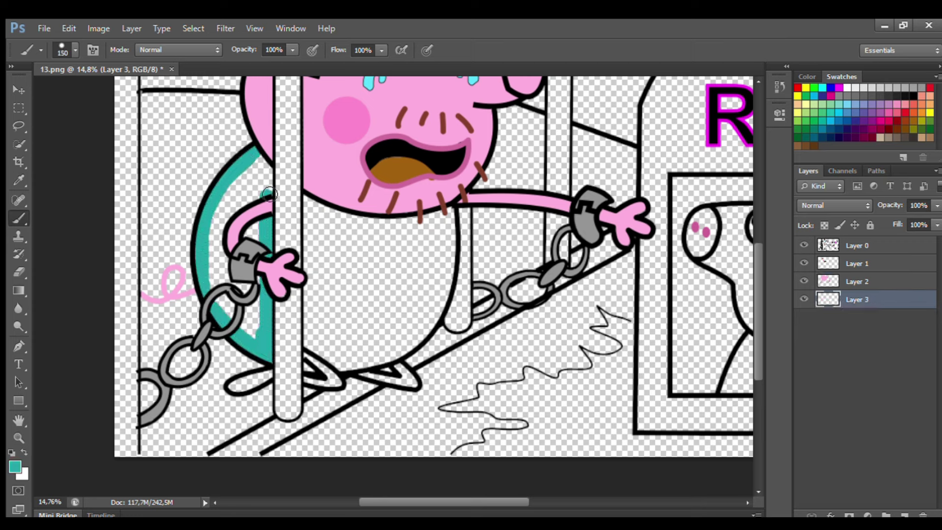
key("bracketright")
key("bracketright")
mouse_move(262, 164)
left_mouse_down()
mouse_move(217, 258)
mouse_move(255, 334)
mouse_move(260, 243)
mouse_move(249, 227)
left_mouse_up()
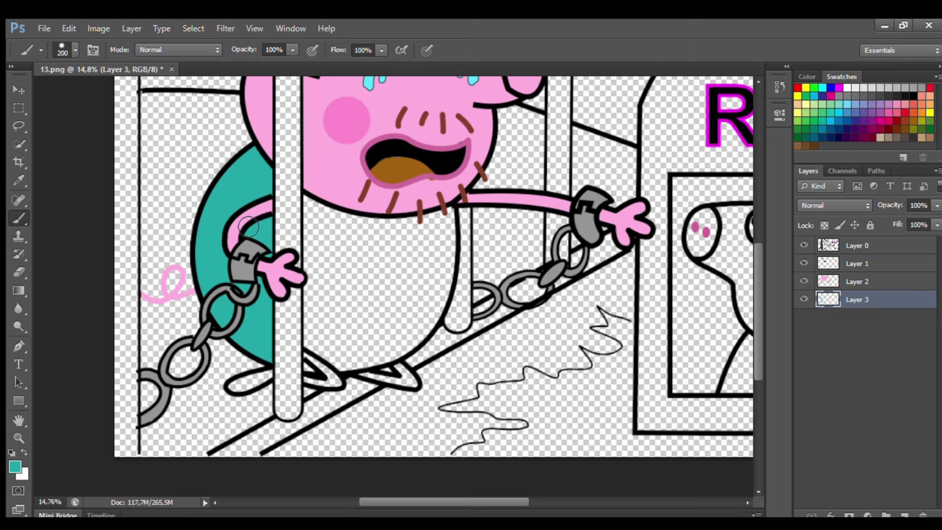
mouse_move(311, 219)
left_mouse_down()
mouse_move(327, 359)
mouse_move(375, 354)
mouse_move(312, 368)
left_mouse_up()
mouse_move(388, 357)
left_mouse_down()
mouse_move(427, 330)
mouse_move(449, 276)
mouse_move(449, 223)
mouse_move(452, 245)
mouse_move(442, 225)
mouse_move(325, 221)
mouse_move(431, 269)
mouse_move(326, 306)
mouse_move(382, 336)
mouse_move(413, 338)
left_mouse_up()
key("bracketright")
key("bracketright")
key("bracketright")
- Paint the large pig's rear shoe black and the folded legs light pink with a size 100 brush
key("d")
key("bracketleft")
key("bracketleft")
key("bracketleft")
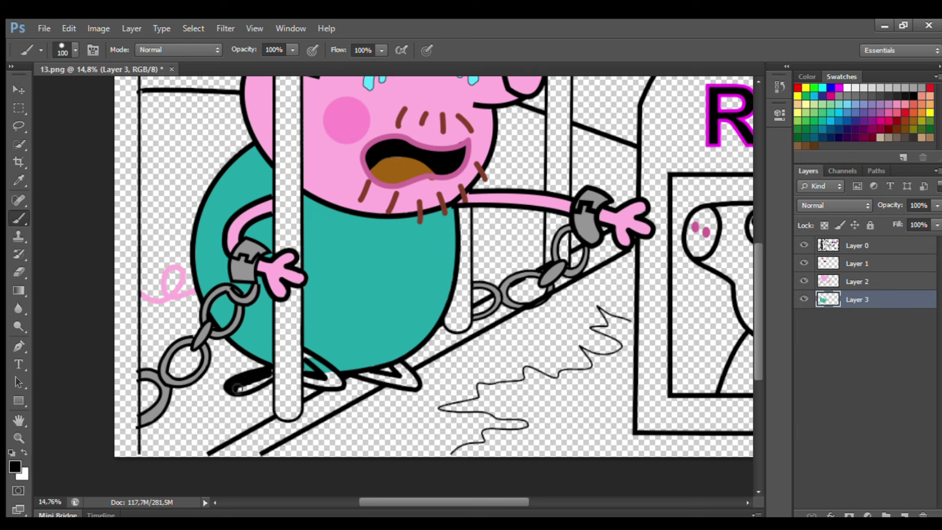
left_click_drag(238, 389, 311, 358)
left_click(18, 181)
left_click(233, 232)
left_click(19, 218)
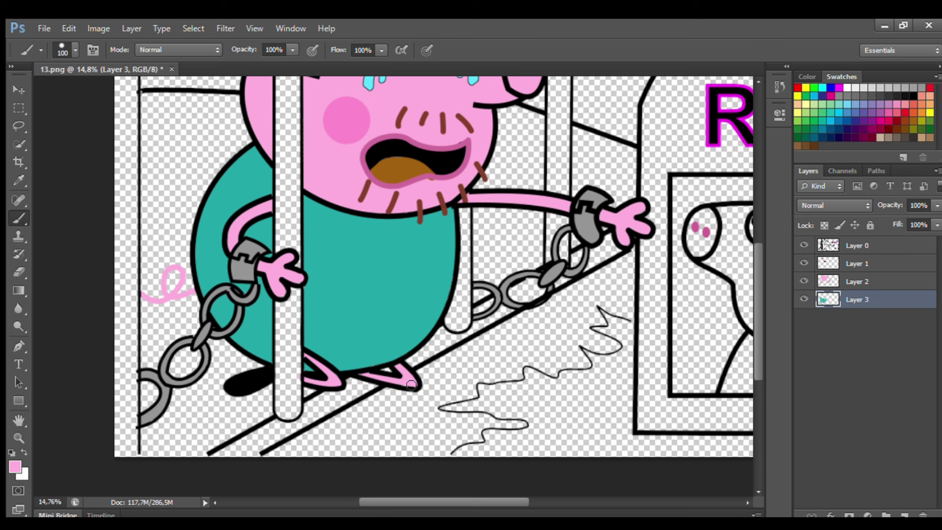
- Add a new layer beneath Layer 3 and paint the front prison bar dark grey
scroll(512, 299, "up", 3)
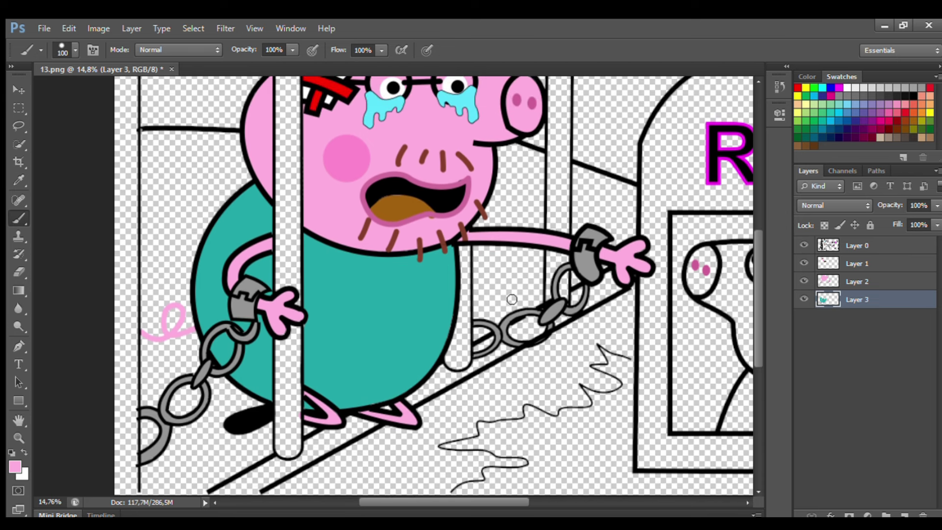
key("ctrl+0")
key("ctrl+shift+alt+n")
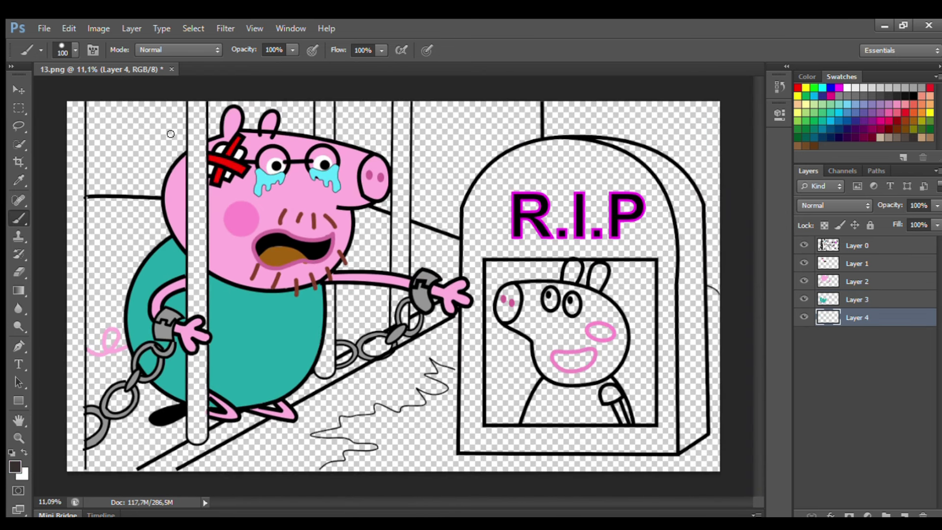
left_click_drag(194, 121, 193, 139)
key("ctrl+z")
left_click(19, 181)
left_click(163, 331)
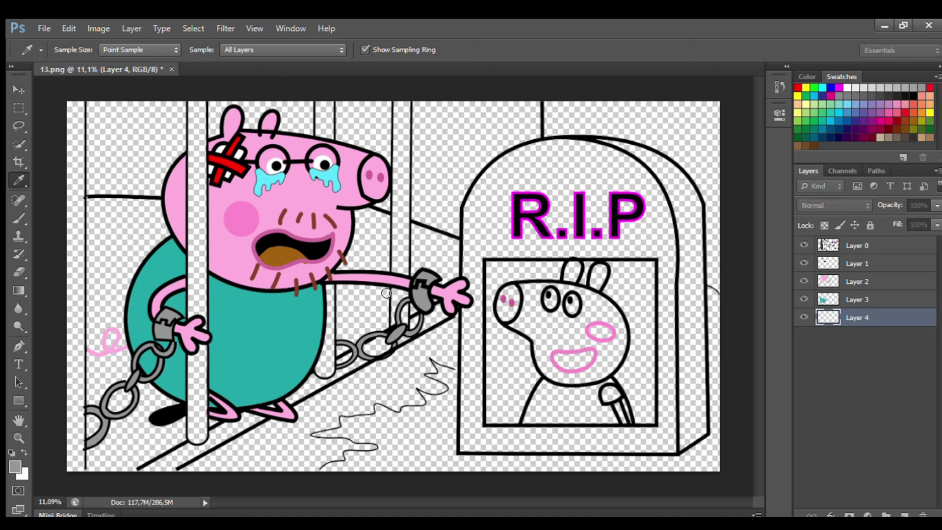
key("b")
left_click_drag(194, 102, 189, 284)
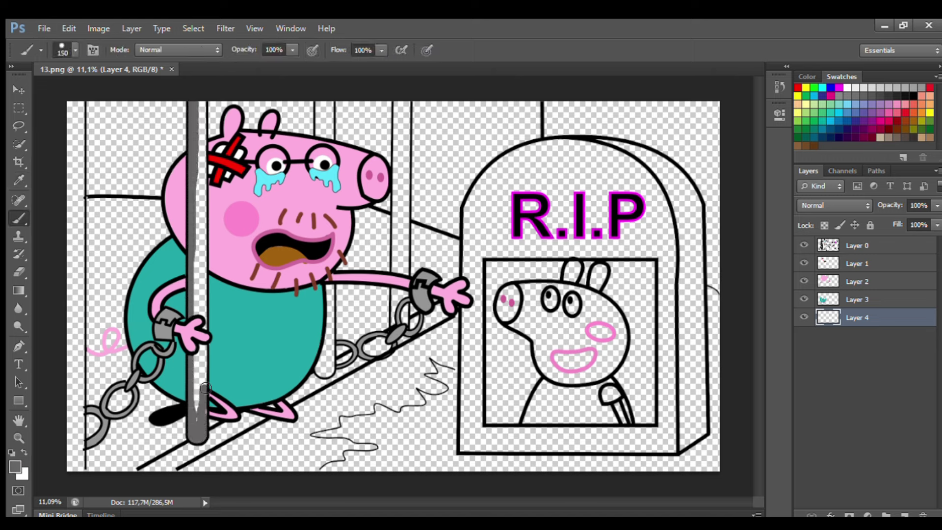
mouse_move(206, 389)
left_mouse_down()
mouse_move(193, 348)
mouse_move(207, 332)
mouse_move(203, 110)
left_mouse_up()
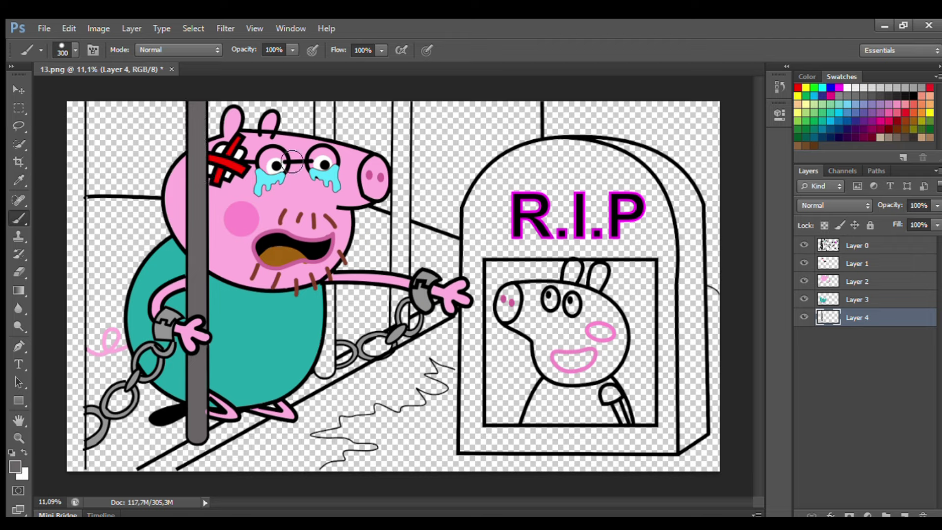
- Paint the two rear prison bars, the diagonal base rail and the strip along the drawing's outer edge dark grey
left_click_drag(332, 113, 327, 371)
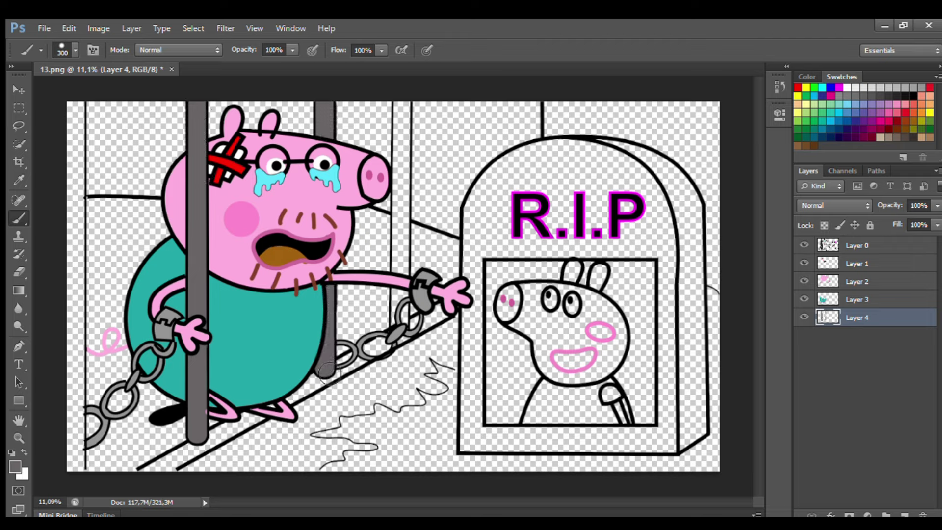
key("bracketleft")
mouse_move(407, 113)
left_mouse_down()
mouse_move(402, 328)
mouse_move(447, 319)
mouse_move(185, 459)
left_mouse_up()
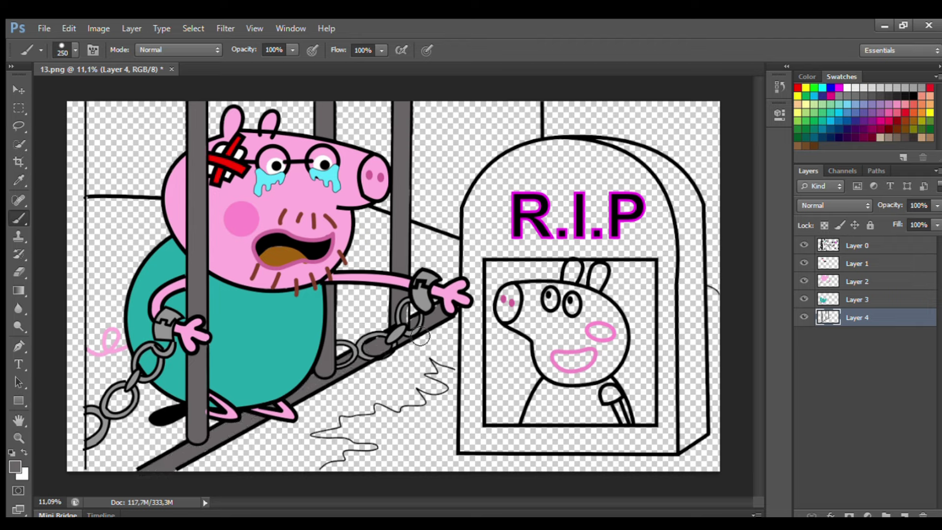
left_click_drag(76, 104, 81, 426)
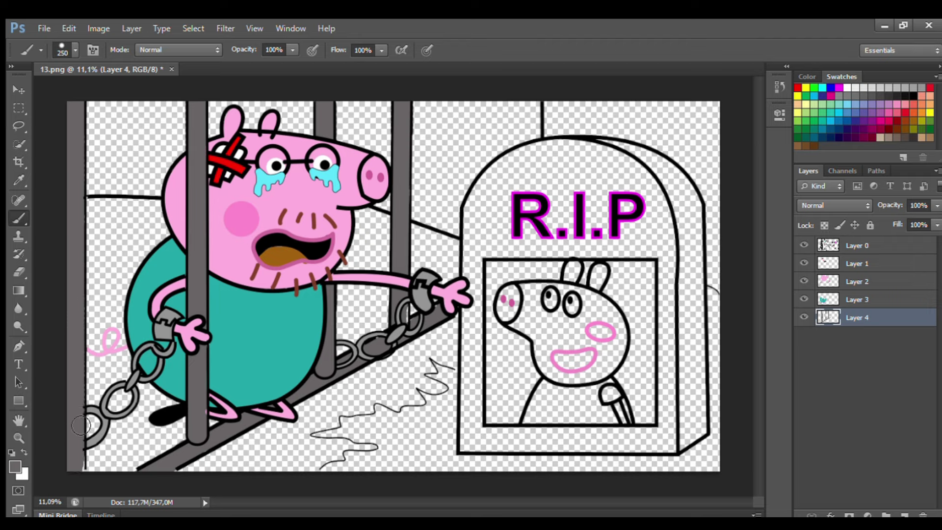
- Add a new layer beneath Layer 4 and paint the cell floor behind the bars a lighter grey
left_click(18, 468)
key("Return")
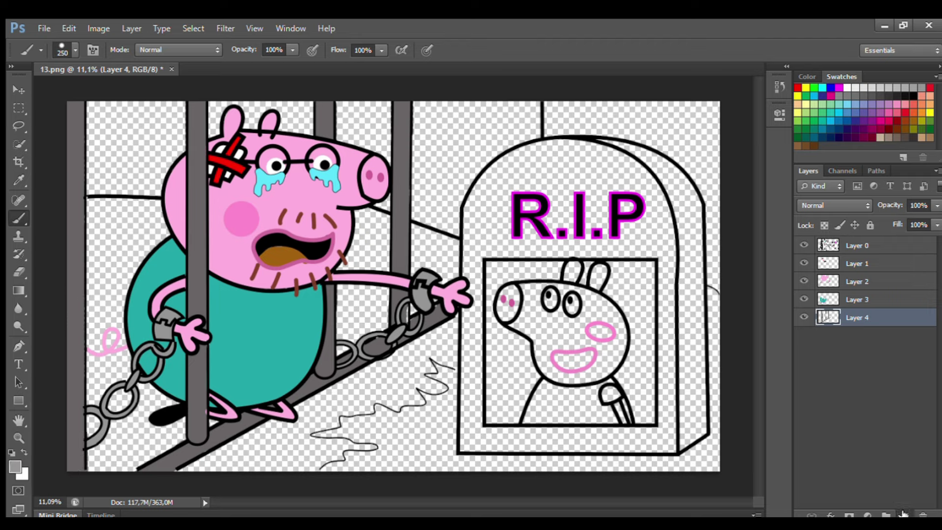
left_click(904, 515, "ctrl")
key("bracketright")
mouse_move(96, 210)
left_mouse_down()
mouse_move(137, 213)
mouse_move(362, 220)
mouse_move(452, 252)
mouse_move(457, 261)
mouse_move(418, 257)
mouse_move(420, 317)
left_mouse_up()
key("bracketright")
key("bracketright")
mouse_move(386, 256)
left_mouse_down()
mouse_move(354, 280)
mouse_move(361, 339)
mouse_move(113, 304)
mouse_move(107, 407)
mouse_move(191, 432)
mouse_move(274, 385)
left_mouse_up()
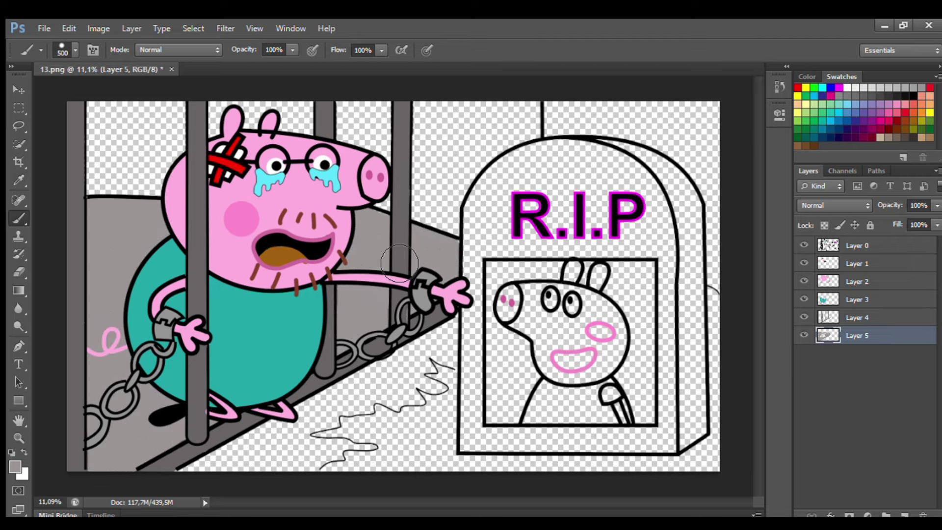
- Choose a paler grey and paint the cell's back wall behind the large pig
left_click(15, 467)
left_click(398, 282)
left_click(585, 201)
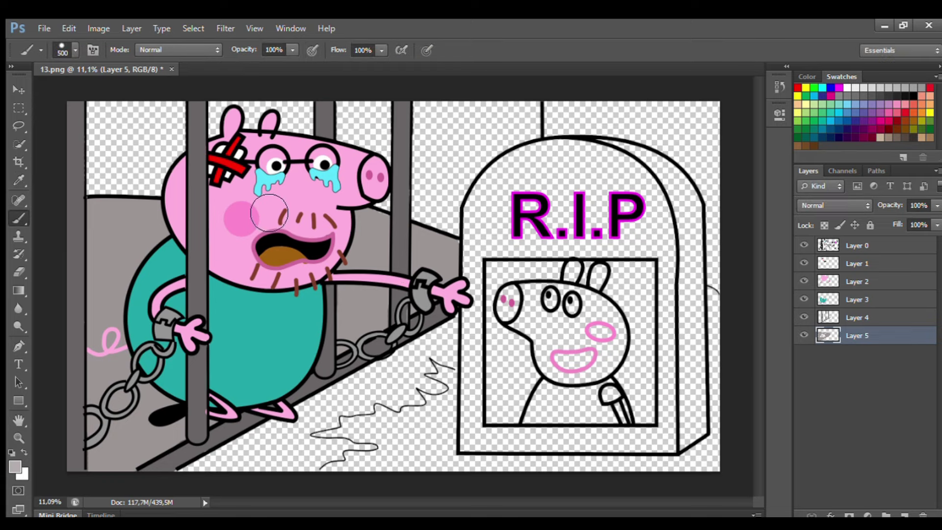
mouse_move(109, 119)
left_mouse_down()
mouse_move(109, 193)
mouse_move(177, 122)
mouse_move(234, 115)
mouse_move(323, 149)
mouse_move(362, 154)
mouse_move(371, 118)
mouse_move(387, 127)
mouse_move(399, 208)
mouse_move(435, 210)
left_mouse_up()
key("i")
left_click(663, 163)
key("p")
key("b")
key("bracketleft")
key("bracketleft")
key("bracketleft")
- Choose a slightly darker grey and paint the wall section between the two rear bars
left_click(16, 467)
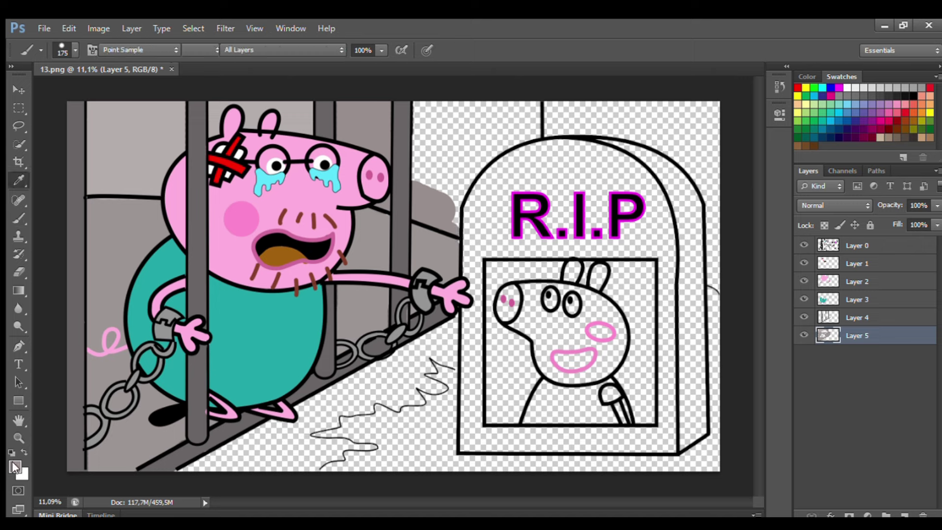
left_click(378, 290)
left_click(654, 165)
key("bracketright")
key("bracketright")
key("bracketright")
mouse_move(346, 106)
left_mouse_down()
mouse_move(353, 158)
mouse_move(376, 158)
left_mouse_up()
- Sample the grey between the rear bars and paint the wall section between the last bar and the gravestone
key("i")
left_click(379, 104)
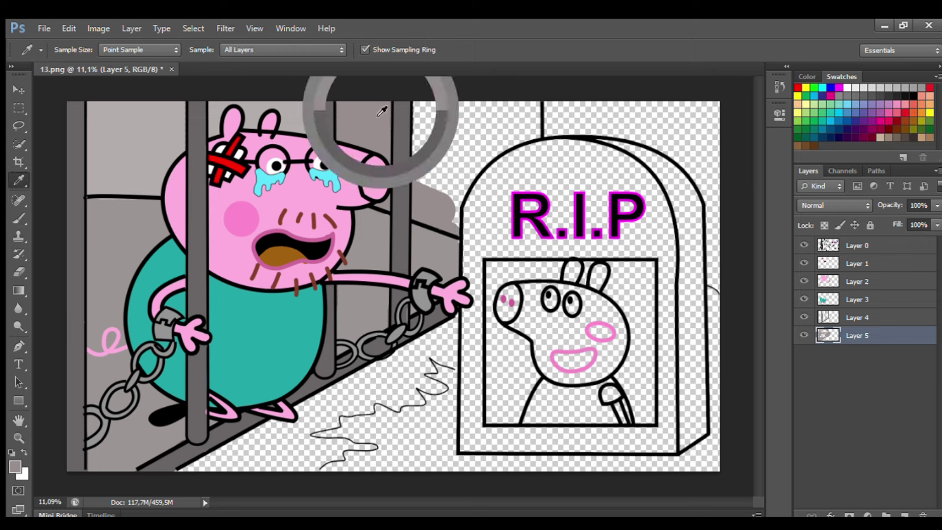
key("b")
mouse_move(414, 105)
left_mouse_down()
mouse_move(427, 187)
mouse_move(455, 192)
left_mouse_up()
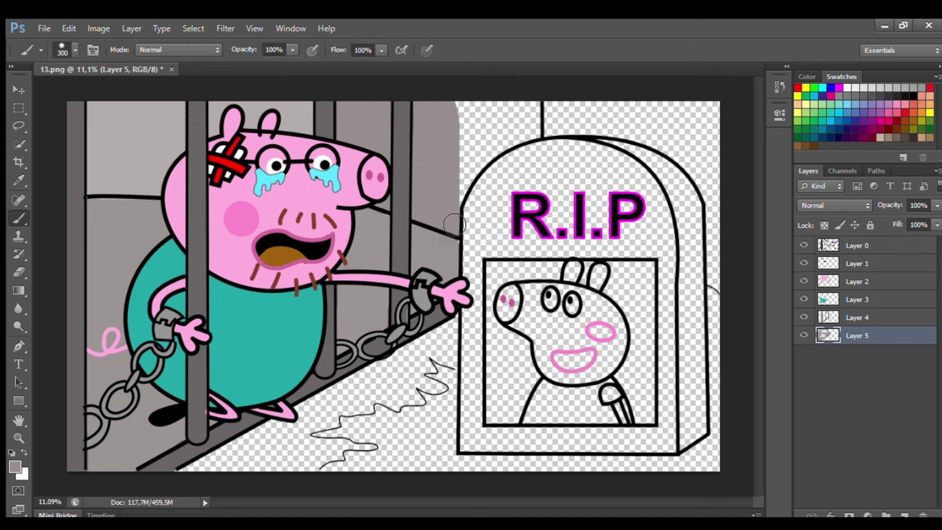
mouse_move(454, 224)
left_mouse_down()
mouse_move(483, 157)
mouse_move(533, 137)
mouse_move(512, 109)
mouse_move(494, 131)
left_mouse_up()
- On Layer 1, paint the portrait pig's eyes white, its cheek in the sampled pink and its mouth black
left_click(856, 264)
scroll(482, 300, "up", 3)
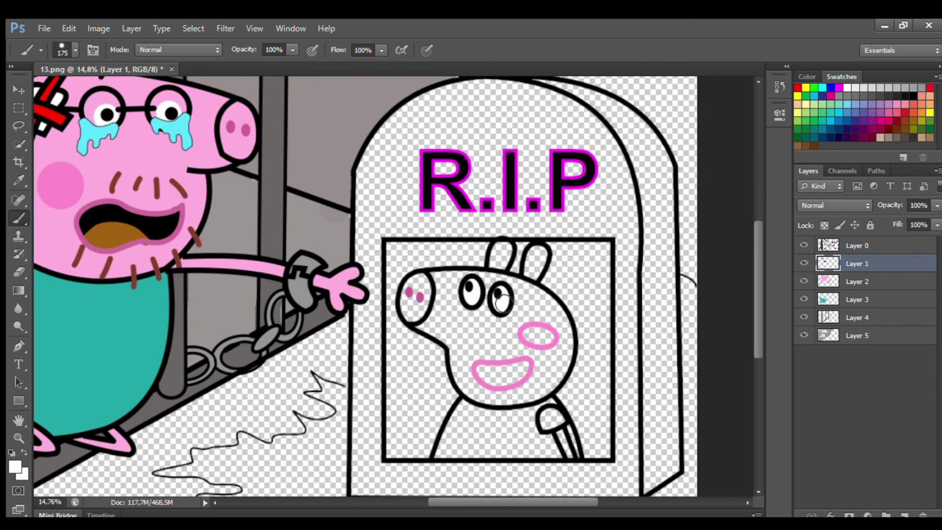
left_click(533, 337, "alt")
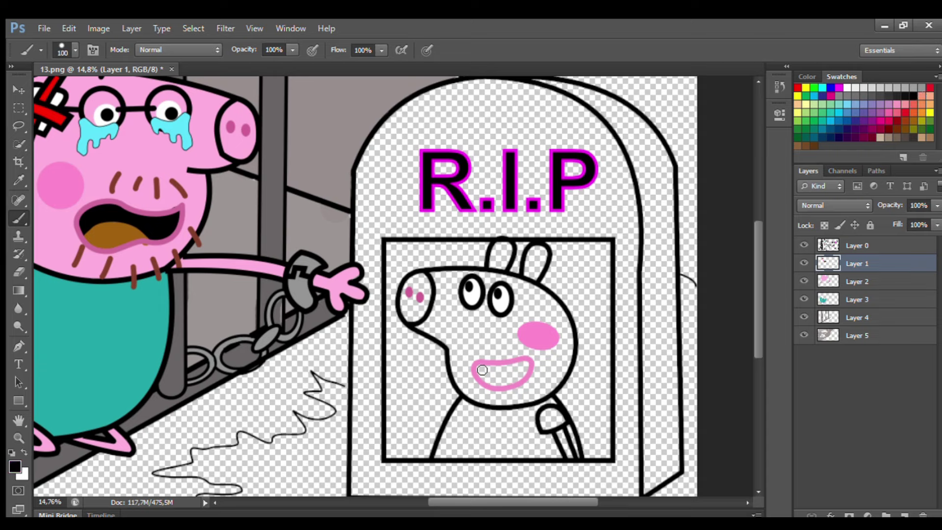
- On Layer 2, sample the large pig's skin pink and paint the portrait pig's head, ears and arm with it
left_click(873, 281)
left_click(345, 288, "alt")
key("bracketright")
key("bracketright")
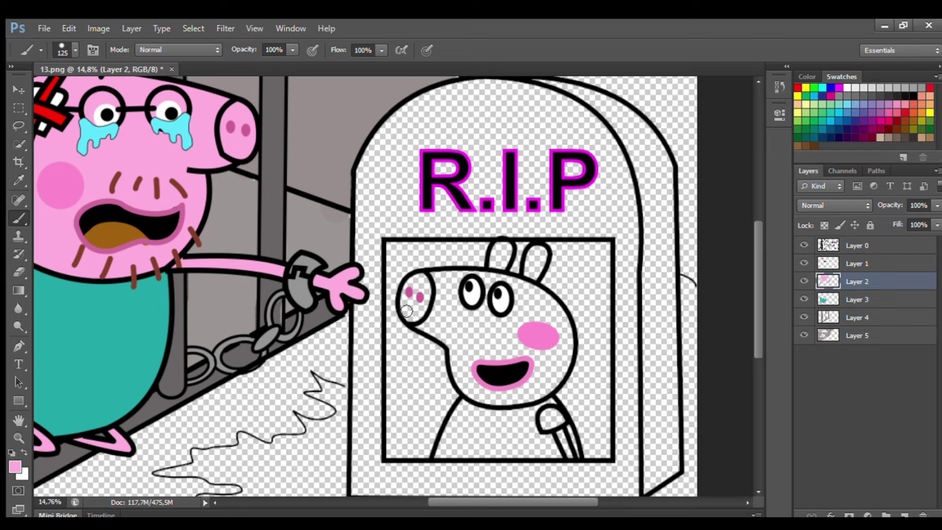
mouse_move(431, 283)
left_mouse_down()
mouse_move(417, 289)
mouse_move(461, 368)
mouse_move(559, 388)
mouse_move(533, 294)
mouse_move(506, 278)
mouse_move(472, 282)
mouse_move(560, 339)
mouse_move(456, 329)
mouse_move(516, 388)
mouse_move(472, 367)
left_mouse_up()
key("bracketright")
key("bracketright")
key("bracketright")
key("bracketleft")
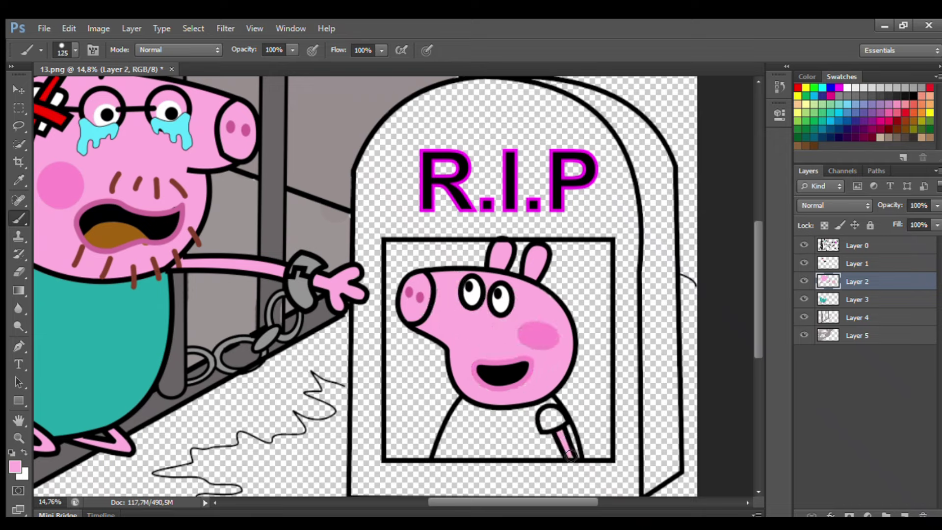
- On Layer 3, choose a dark red swatch and paint the portrait pig's dress and sleeve
left_click(856, 299)
left_click(930, 88)
key("bracketright")
key("bracketright")
mouse_move(468, 404)
left_mouse_down()
mouse_move(455, 439)
mouse_move(510, 457)
mouse_move(579, 451)
mouse_move(554, 410)
mouse_move(477, 427)
mouse_move(461, 444)
left_mouse_up()
key("bracketright")
- On Layer 4, choose a light grey swatch and paint the portrait's background inside the frame
left_click(856, 318)
left_click(856, 89)
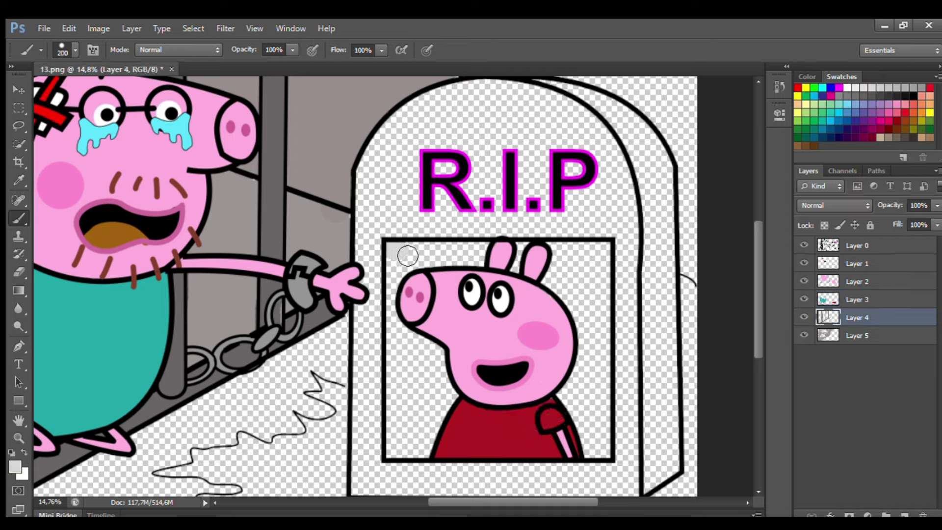
mouse_move(407, 256)
left_mouse_down()
mouse_move(601, 255)
mouse_move(599, 452)
mouse_move(595, 421)
mouse_move(457, 275)
mouse_move(411, 351)
mouse_move(407, 456)
mouse_move(463, 408)
left_mouse_up()
key("bracketright")
key("bracketright")
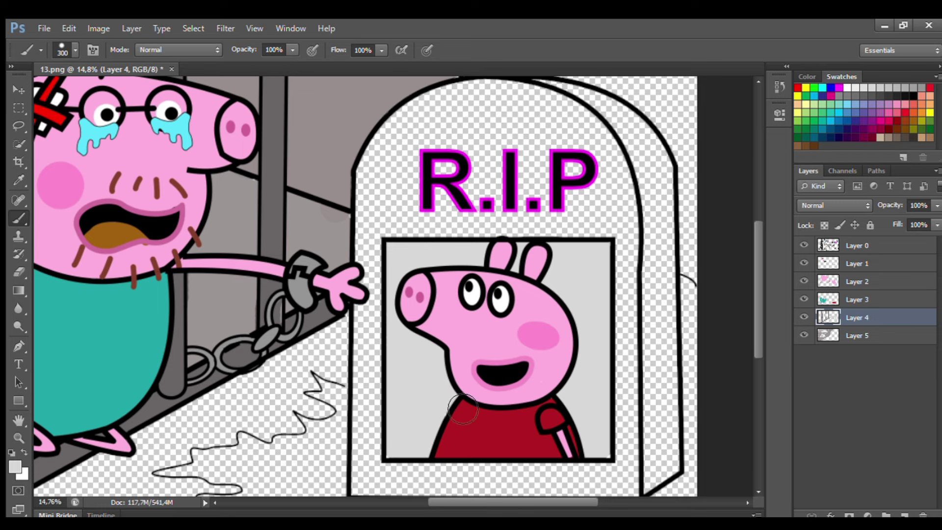
- On Layer 5, choose a dark maroon swatch and paint the gravestone's front face around the portrait
scroll(527, 268, "down", 1)
left_click(857, 335)
left_click(870, 138)
left_click_drag(386, 182, 445, 140)
key("ctrl+z")
mouse_move(385, 183)
left_mouse_down()
mouse_move(444, 108)
mouse_move(549, 101)
mouse_move(619, 182)
mouse_move(622, 468)
mouse_move(376, 471)
mouse_move(381, 184)
left_mouse_up()
key("bracketright")
key("bracketright")
key("bracketright")
mouse_move(390, 181)
left_mouse_down()
mouse_move(405, 306)
mouse_move(608, 461)
mouse_move(606, 304)
mouse_move(539, 132)
mouse_move(495, 167)
mouse_move(602, 249)
left_mouse_up()
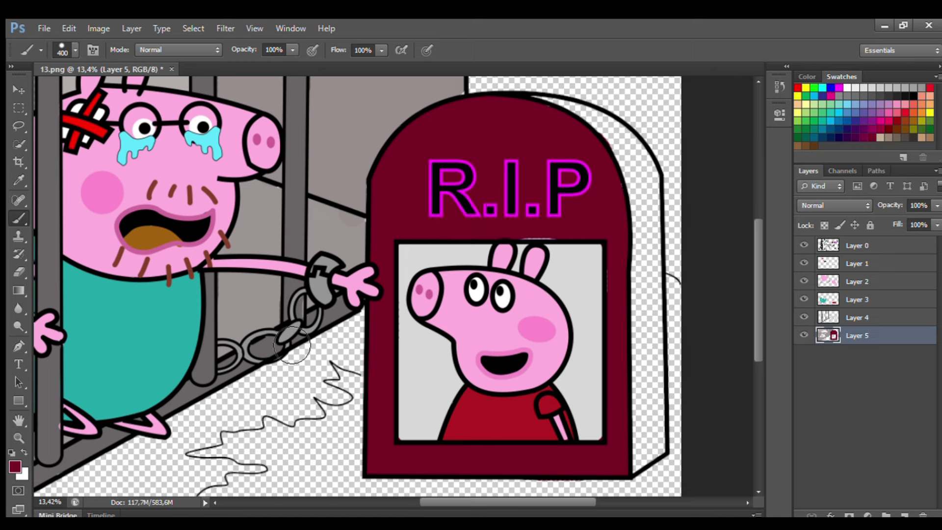
- Choose a darker maroon and paint soft shading around the R.I.P lettering
left_click(12, 463)
left_click(515, 286)
left_click(647, 180)
mouse_move(454, 173)
left_mouse_down()
mouse_move(486, 191)
mouse_move(540, 187)
mouse_move(424, 237)
left_mouse_up()
- Choose an even darker maroon and paint the gravestone's side face on a new layer placed beneath Layer 5
left_click(12, 467)
left_click(444, 321)
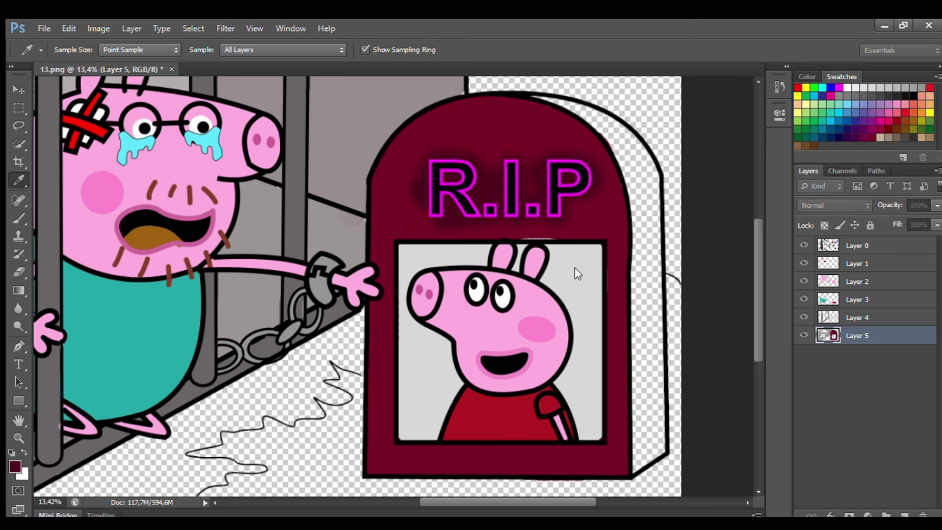
left_click(647, 180)
left_click(905, 515)
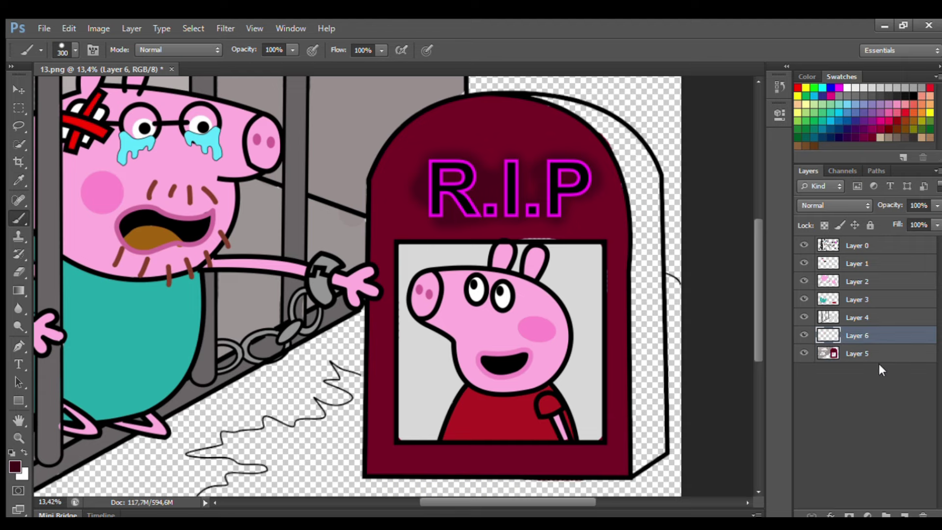
left_click_drag(878, 337, 879, 364)
mouse_move(547, 112)
left_mouse_down()
mouse_move(624, 142)
mouse_move(648, 177)
mouse_move(655, 419)
mouse_move(665, 453)
mouse_move(620, 240)
left_mouse_up()
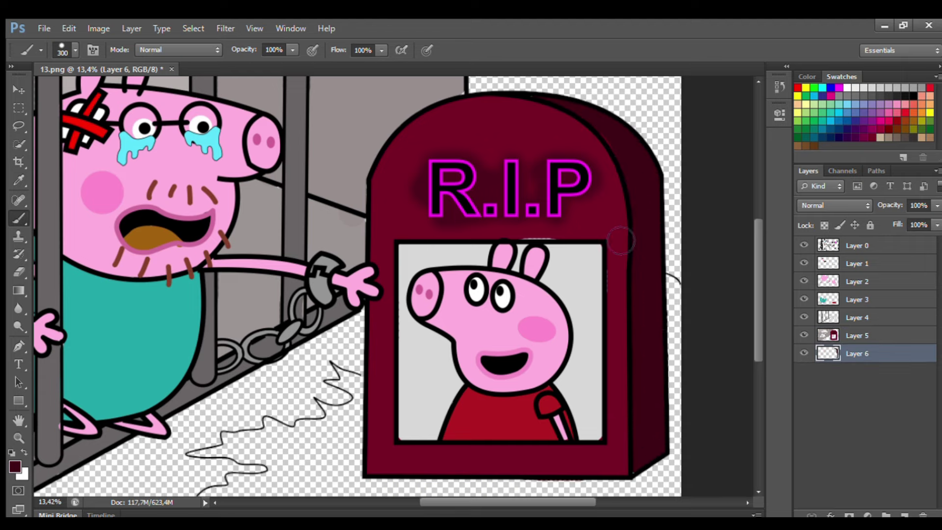
- Add a new layer beneath Layer 6 and paint the grass around the gravestone in dark green
scroll(485, 300, "down", 2)
left_click(905, 516)
left_click_drag(871, 354, 869, 417)
left_click(806, 129)
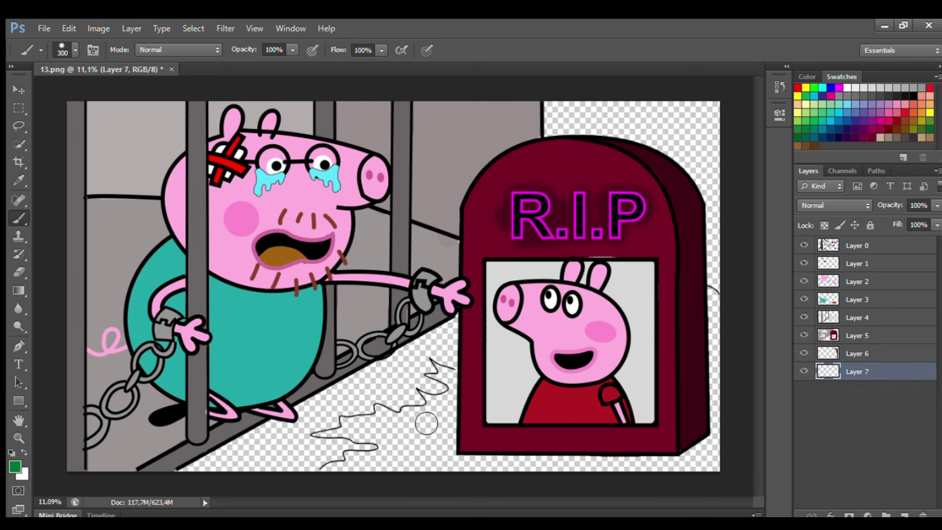
scroll(412, 405, "up", 3)
key("p")
key("b")
mouse_move(307, 493)
left_mouse_down()
mouse_move(369, 462)
mouse_move(317, 443)
mouse_move(353, 423)
mouse_move(431, 415)
mouse_move(451, 376)
mouse_move(472, 409)
mouse_move(339, 452)
mouse_move(466, 427)
mouse_move(544, 493)
mouse_move(484, 431)
left_mouse_up()
key("bracketright")
key("bracketright")
key("bracketright")
key("bracketright")
left_click_drag(481, 503, 524, 502)
mouse_move(583, 481)
left_mouse_down()
mouse_move(641, 388)
mouse_move(633, 267)
mouse_move(645, 490)
mouse_move(582, 492)
left_mouse_up()
- Choose a darker green and paint shadows on the grass around the gravestone's base
left_click(15, 467)
left_click(491, 306)
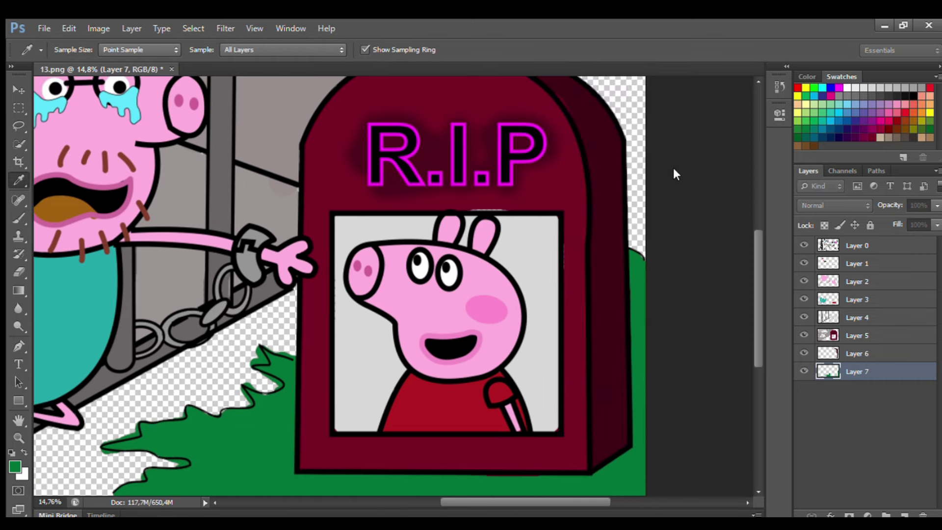
left_click(676, 172)
mouse_move(301, 384)
left_mouse_down()
mouse_move(571, 480)
mouse_move(631, 432)
mouse_move(637, 436)
left_mouse_up()
left_click_drag(643, 264, 639, 287)
key("bracketleft")
left_click_drag(276, 396, 175, 431)
left_click_drag(226, 491, 569, 493)
- Add a new layer beneath Layer 7 and paint the sky behind the gravestone dark navy blue
scroll(484, 415, "down", 5)
scroll(484, 415, "up", 1)
left_click(904, 515)
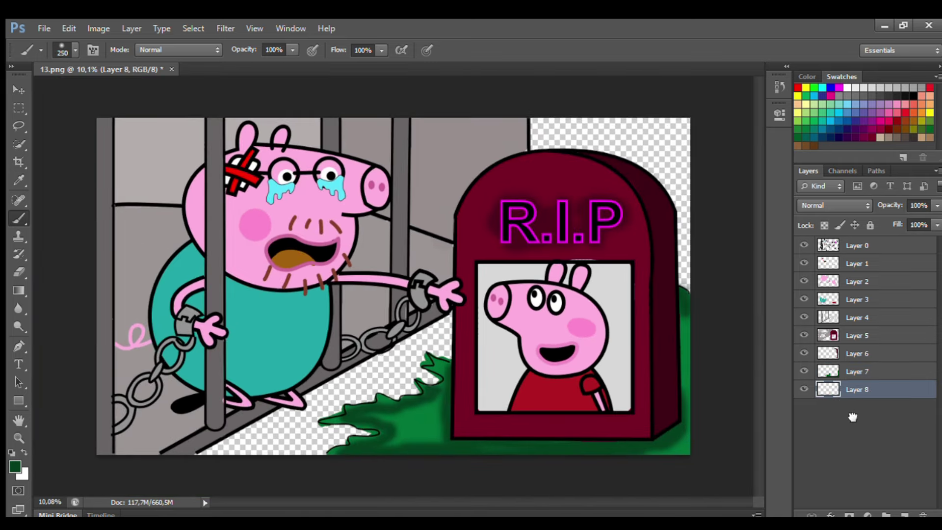
left_click(844, 139)
key("bracketright")
key("bracketright")
mouse_move(540, 129)
left_mouse_down()
mouse_move(675, 138)
mouse_move(638, 166)
mouse_move(682, 271)
left_mouse_up()
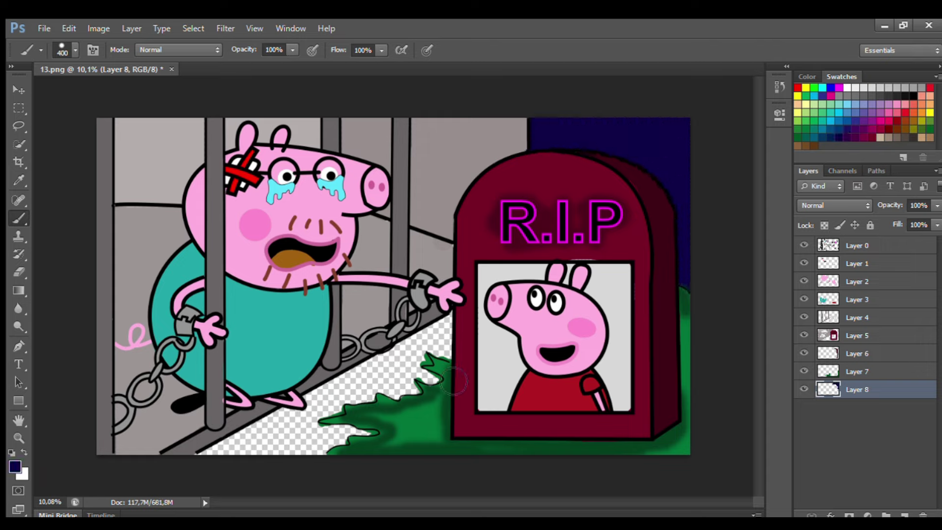
- Choose a brighter green and paint the strip of ground between the cell and the jagged grass edge
left_click(18, 180)
left_click(407, 417)
left_click(15, 467)
left_click(564, 217)
left_click(19, 218)
key("bracketright")
mouse_move(464, 337)
left_mouse_down()
mouse_move(389, 386)
mouse_move(363, 453)
mouse_move(428, 381)
left_mouse_up()
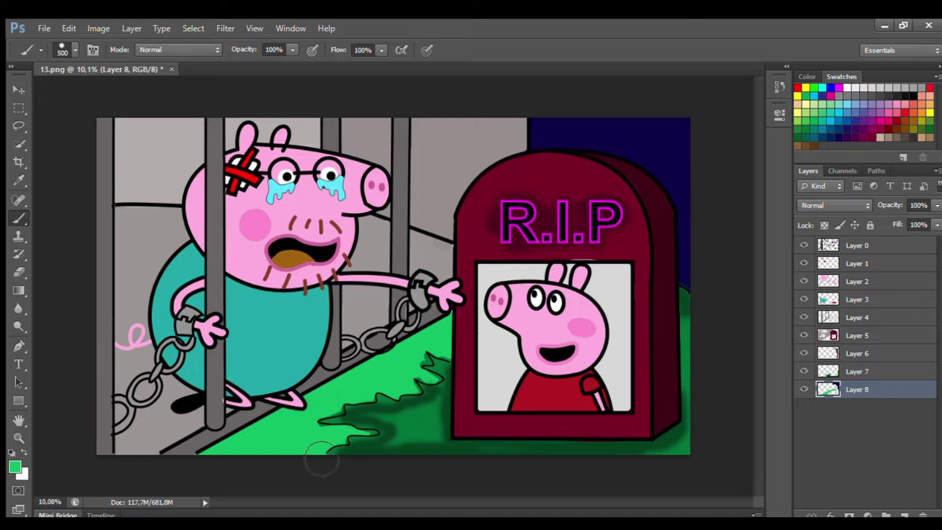